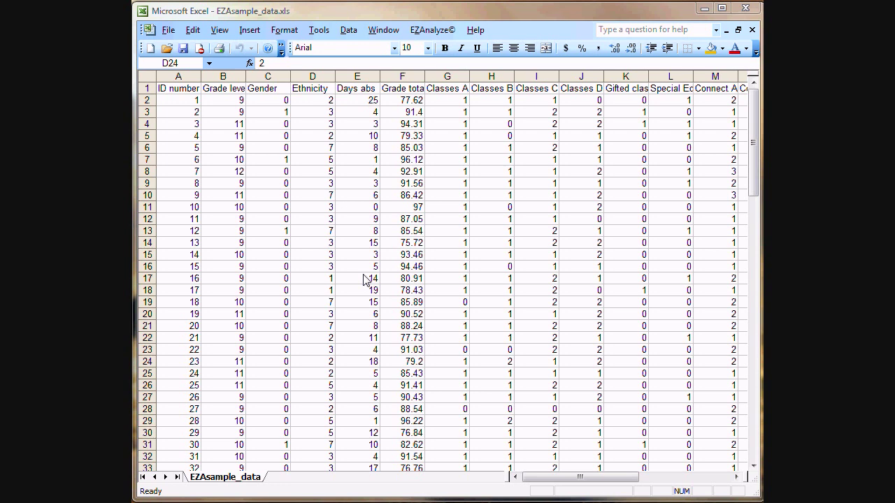
Start an EZAnalyze Percentages analysis and select Grade level, Gender, Ethnicity, Classes A through D, Gifted class and Special Ed. Class
click(431, 31)
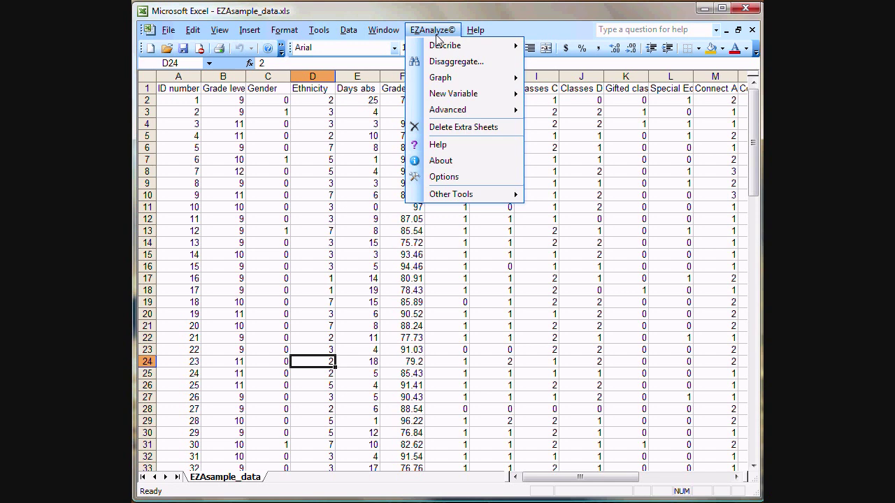
mouse_move(441, 49)
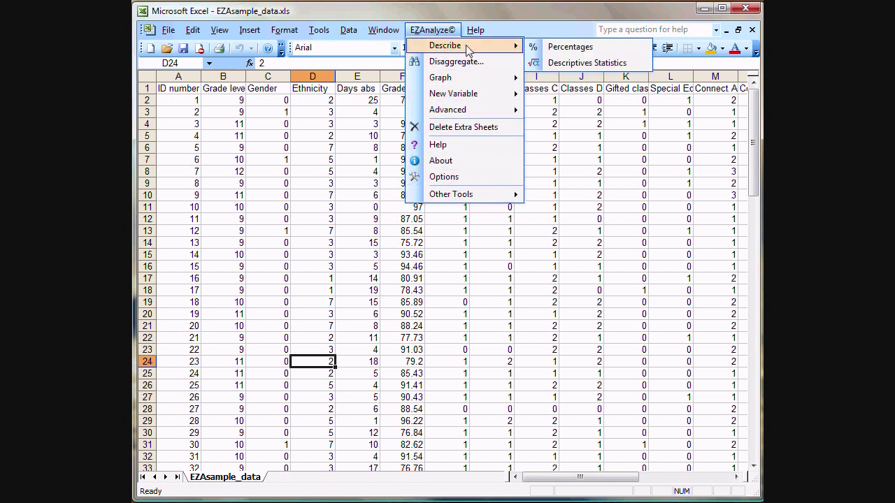
click(567, 49)
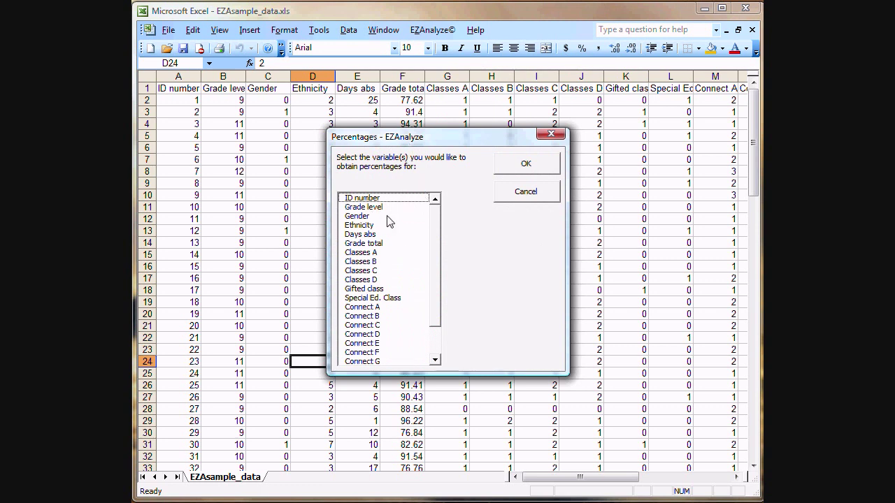
drag(371, 207, 371, 227)
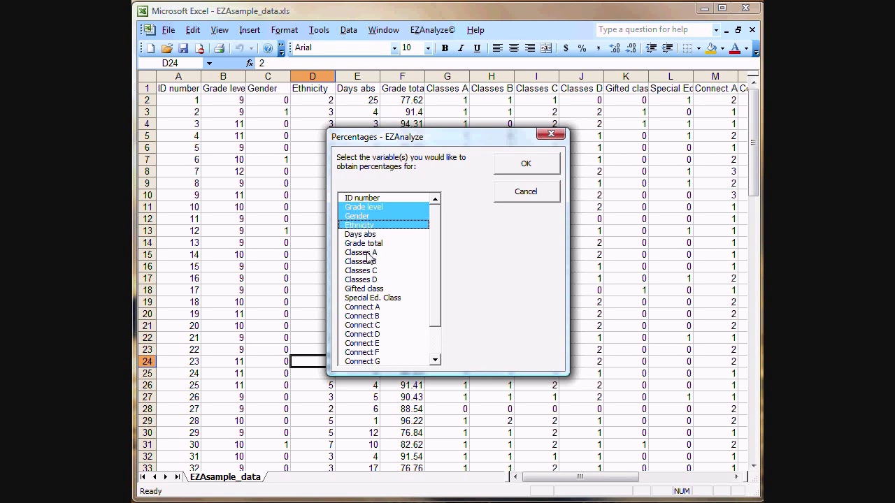
ctrl+click(369, 252)
drag(369, 270, 374, 288)
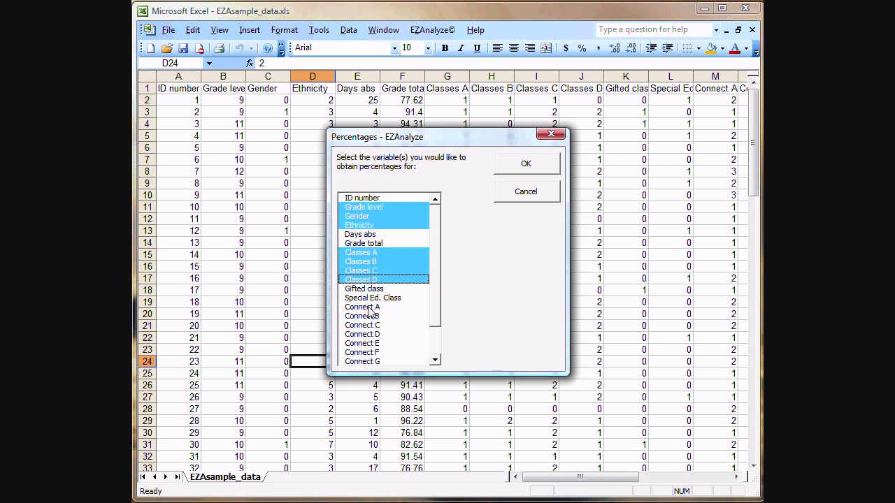
ctrl+click(369, 289)
ctrl+click(370, 298)
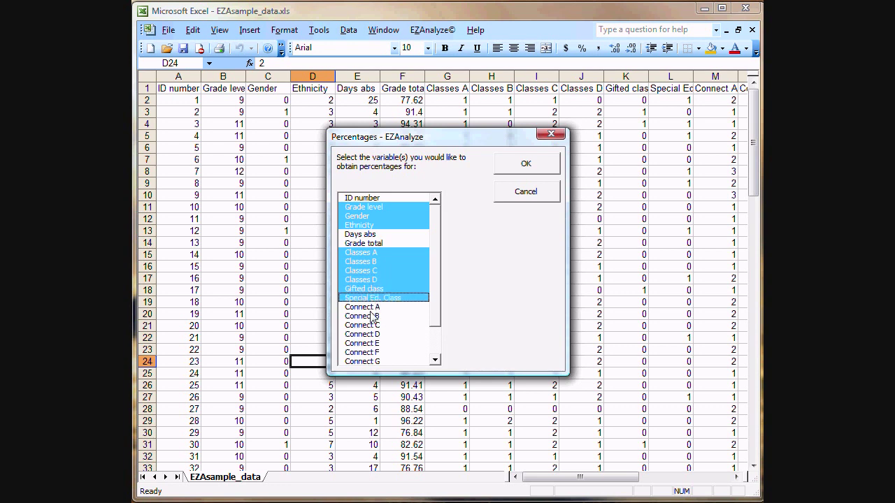
Add Connect A through Connect K to the selected variables and generate the percentages report
ctrl+click(351, 308)
ctrl+click(354, 316)
ctrl+click(361, 325)
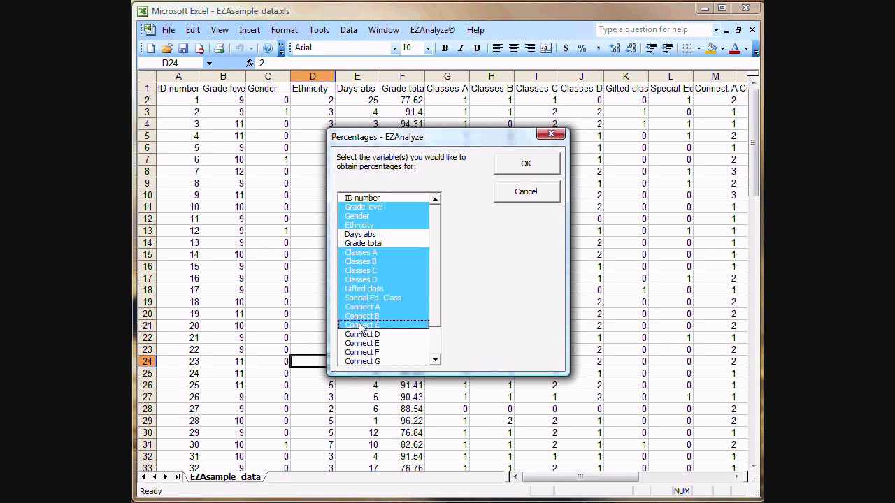
ctrl+click(367, 334)
ctrl+click(368, 343)
ctrl+click(369, 353)
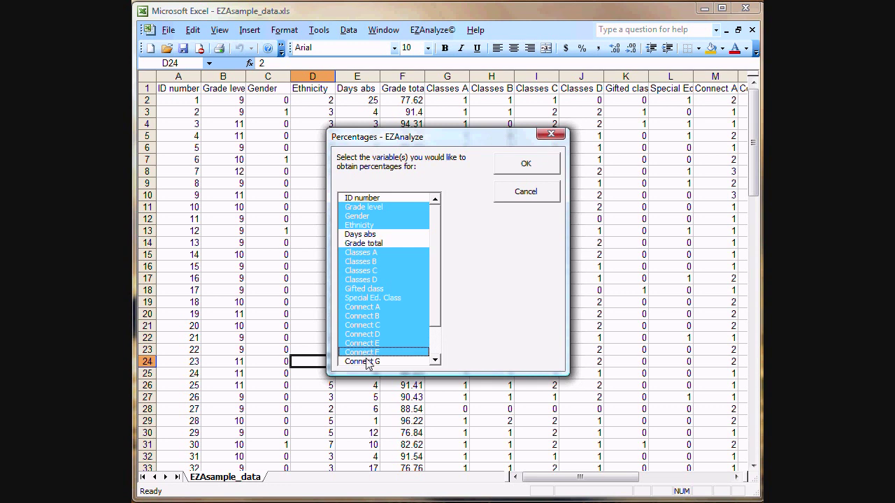
ctrl+click(371, 362)
scroll(433, 346, down, 1)
scroll(435, 349, down, 1)
ctrl+click(382, 335)
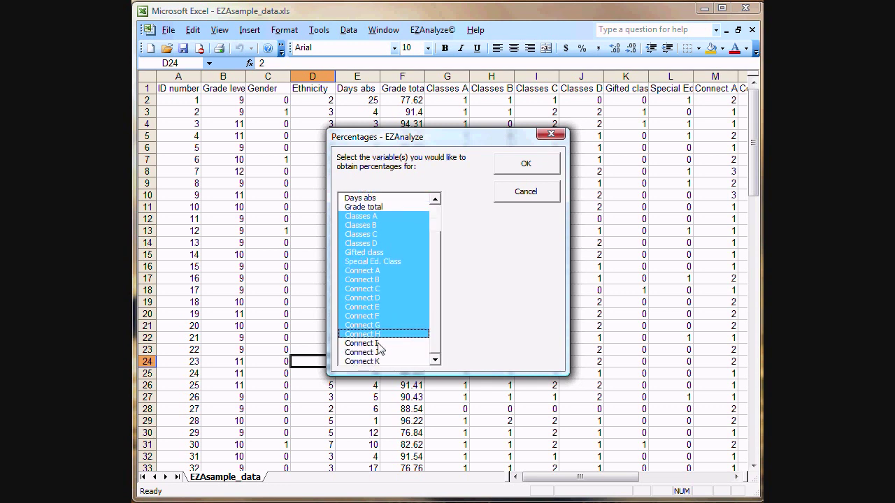
ctrl+click(381, 344)
ctrl+click(380, 353)
ctrl+click(379, 361)
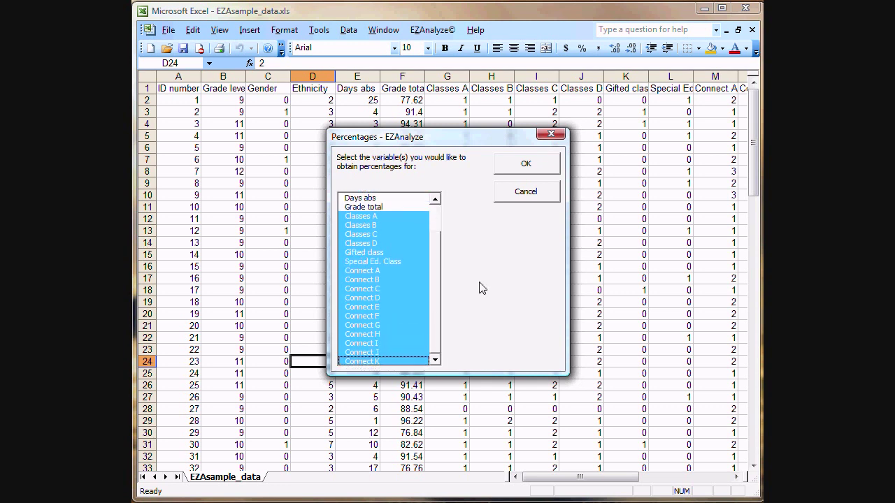
scroll(435, 244, up, 2)
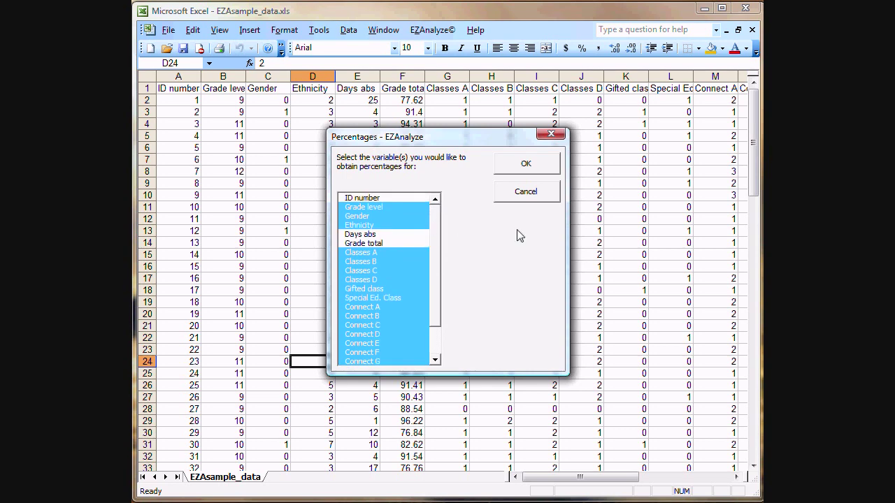
click(529, 165)
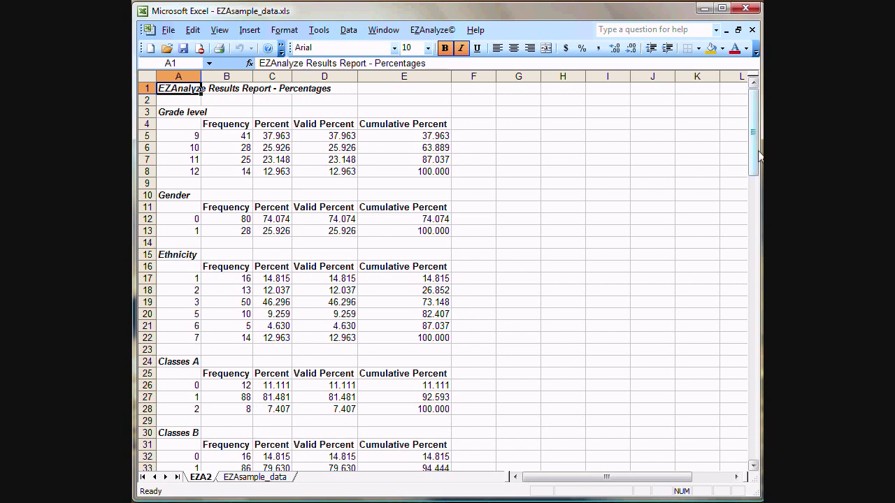
Examine the Grade level table's categories, frequencies, percents, valid percents and cumulative percents in the percentages report
mouse_move(755, 153)
mouse_down()
mouse_move(757, 160)
mouse_move(758, 142)
mouse_up()
click(187, 135)
drag(186, 135, 183, 170)
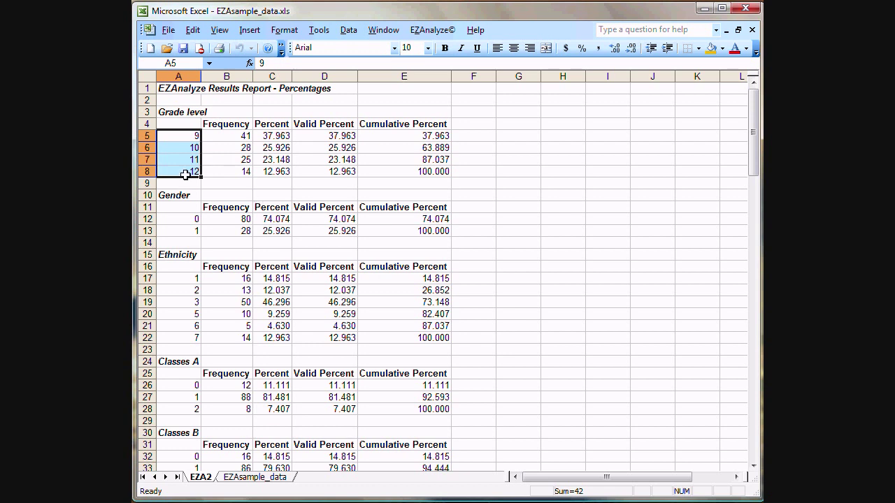
drag(238, 135, 233, 172)
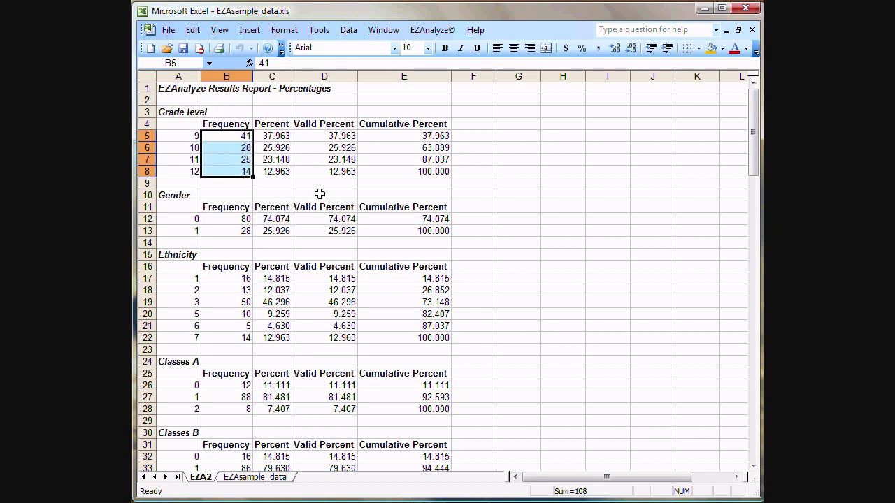
click(279, 137)
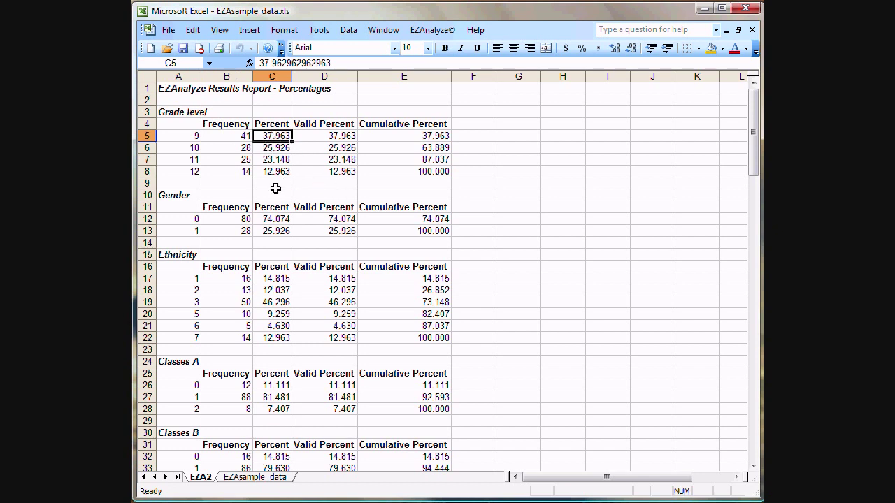
click(342, 137)
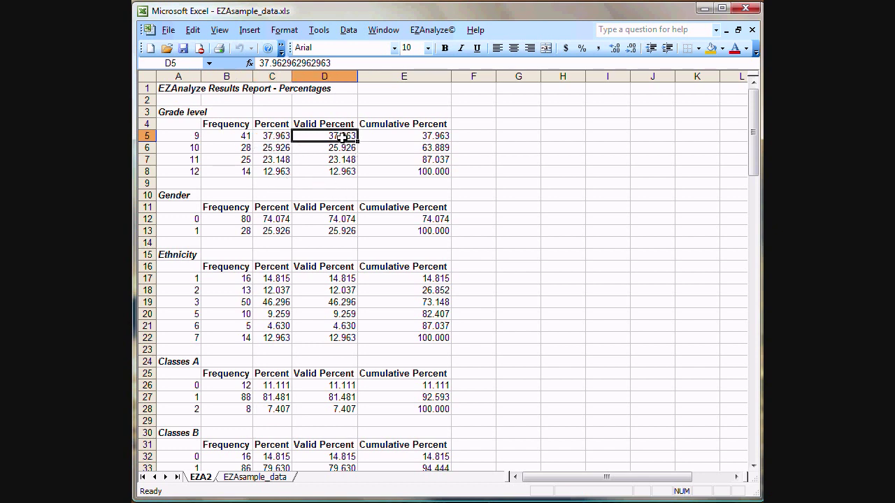
drag(342, 137, 346, 173)
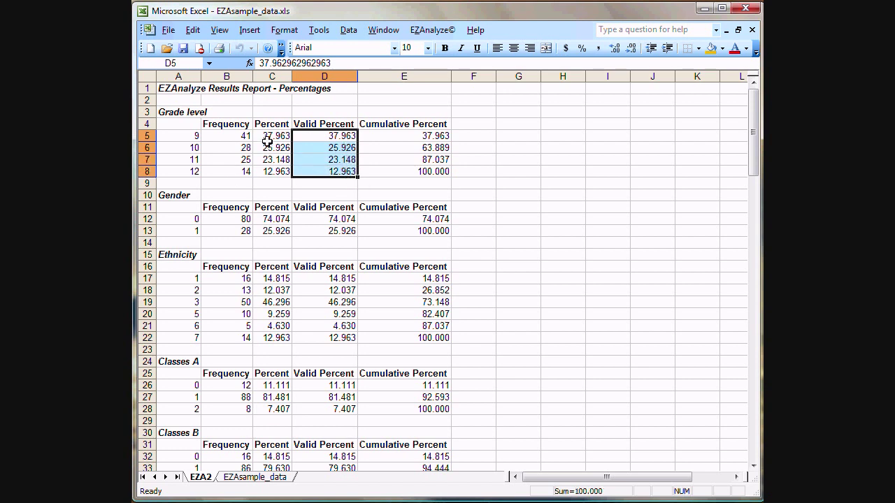
drag(268, 139, 271, 168)
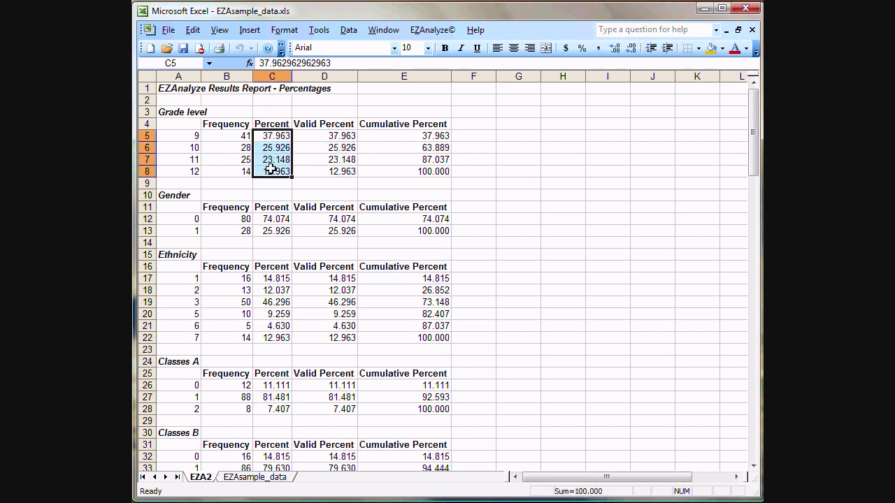
click(428, 158)
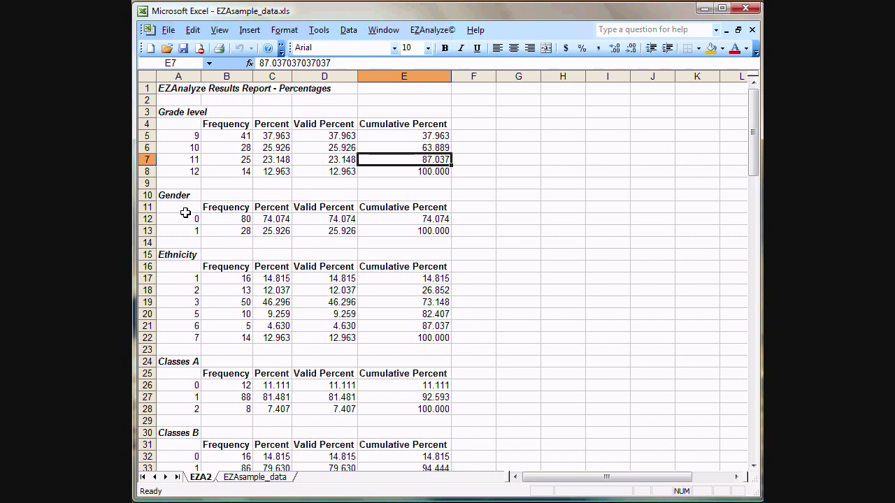
Examine the Gifted class table, comparing the MISSING row's frequency and percent with the Percent and Valid Percent values
drag(752, 160, 752, 261)
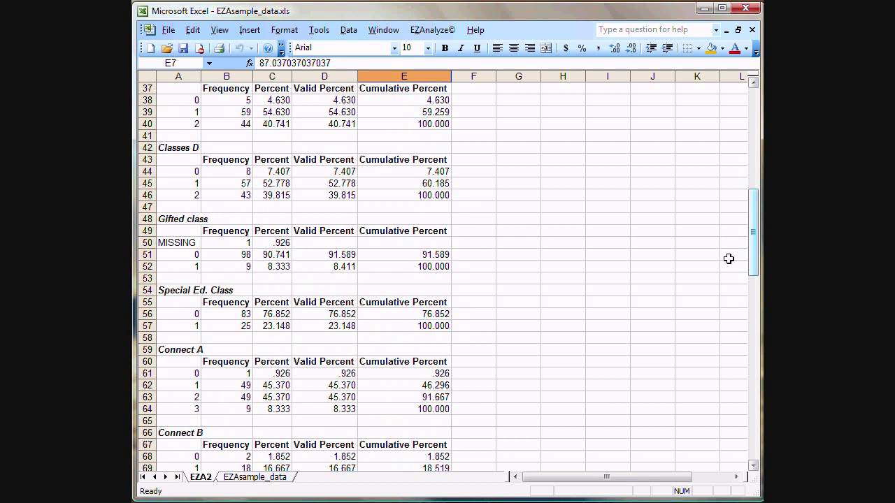
click(179, 243)
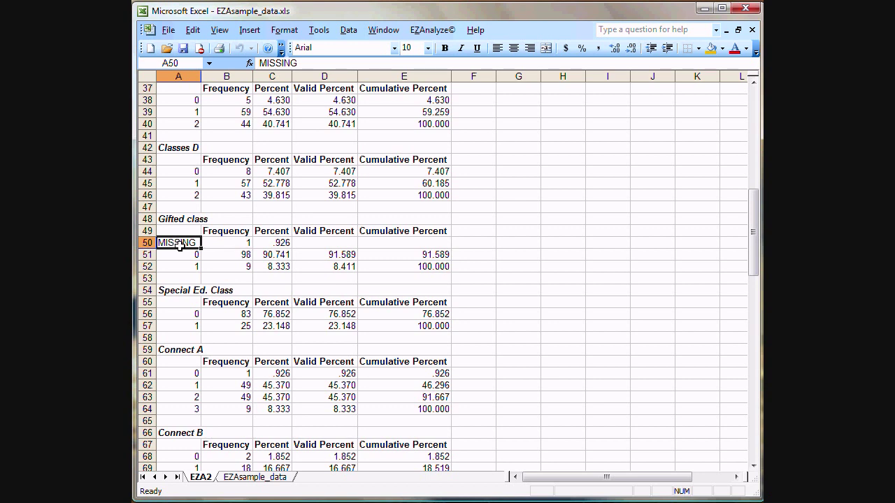
click(243, 243)
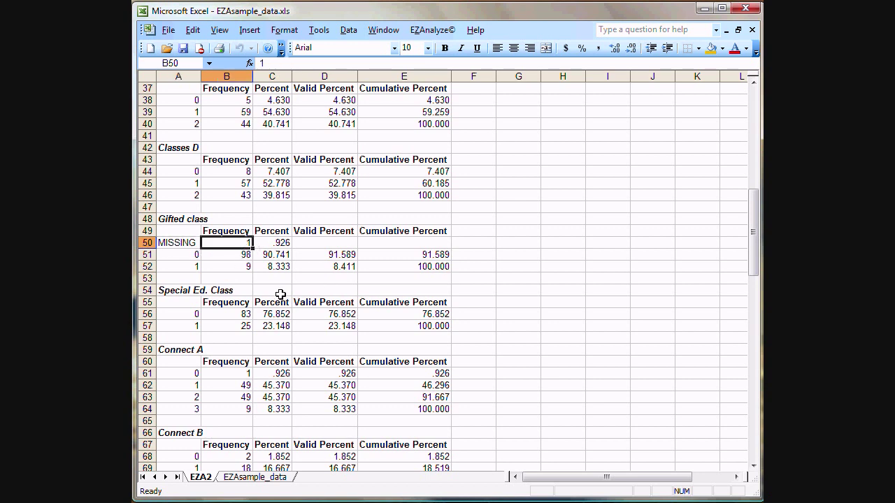
click(277, 243)
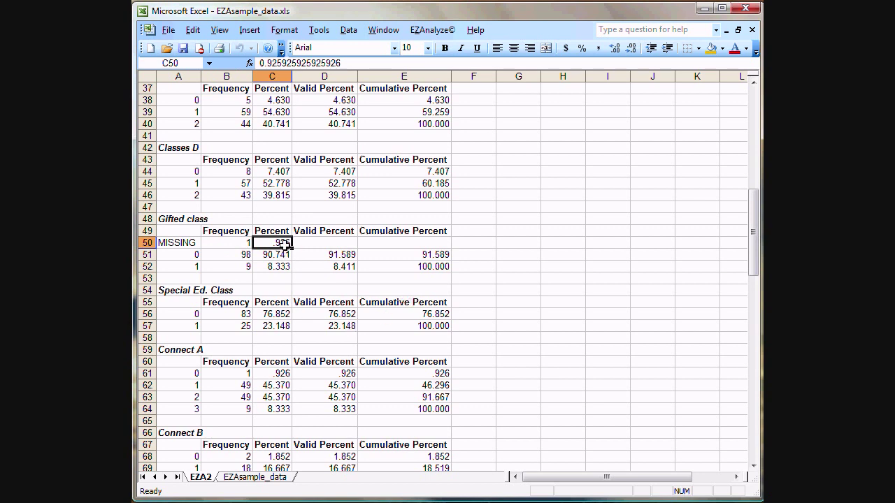
click(285, 255)
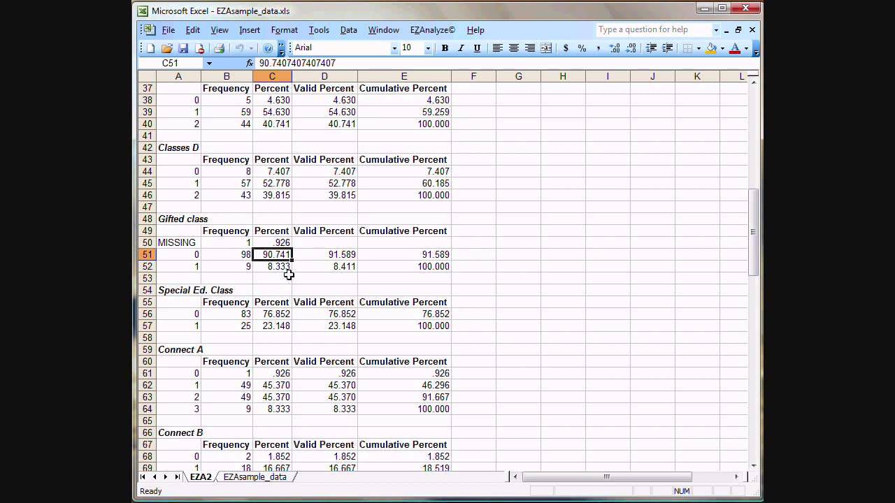
click(280, 269)
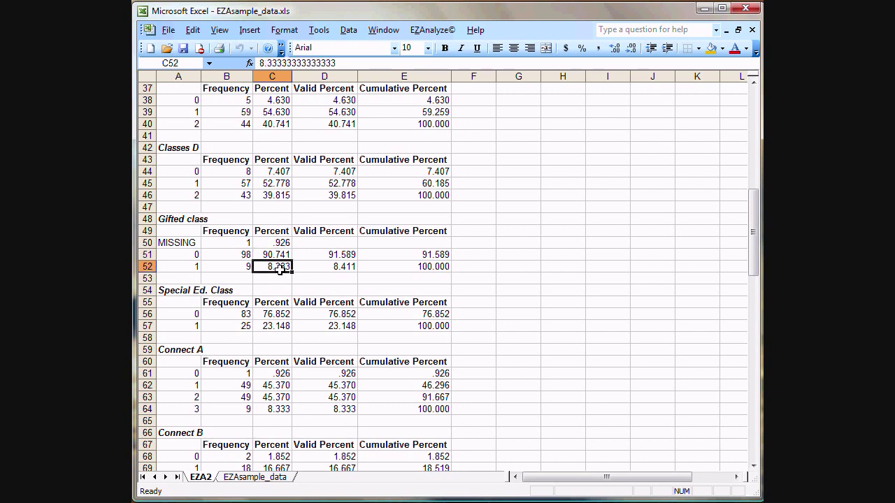
drag(342, 256, 341, 268)
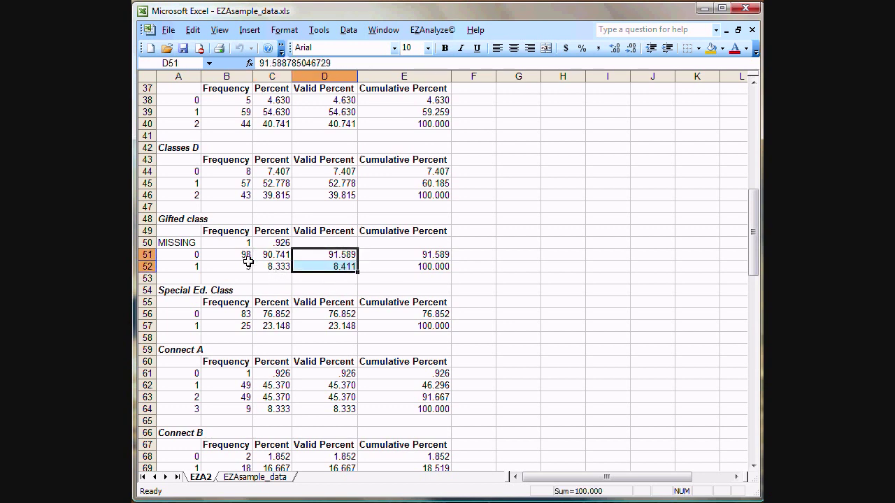
click(188, 243)
drag(187, 244, 286, 246)
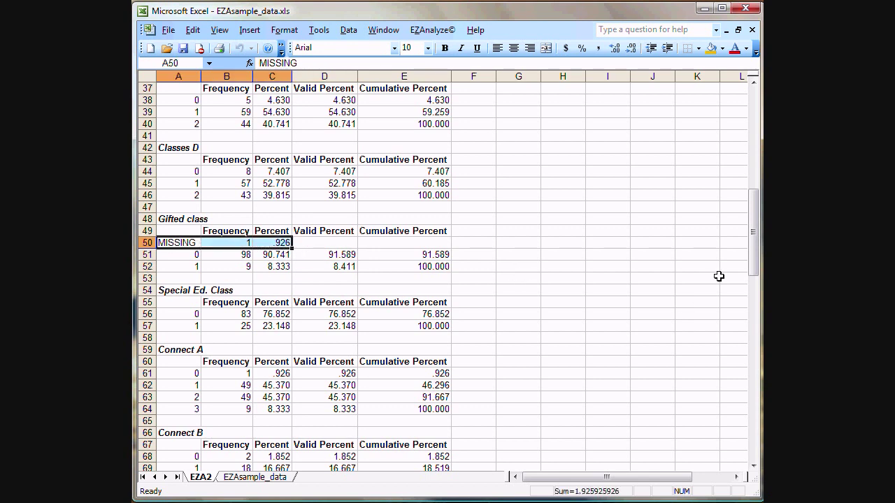
drag(758, 262, 757, 276)
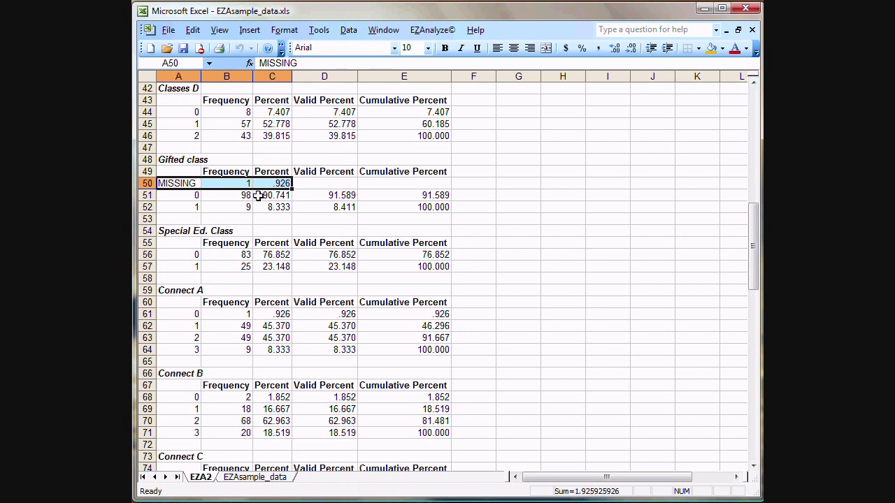
From the EZAsample_data sheet, generate an EZAnalyze Descriptive Statistics report for Days abs and Grade total with all statistics included
click(244, 478)
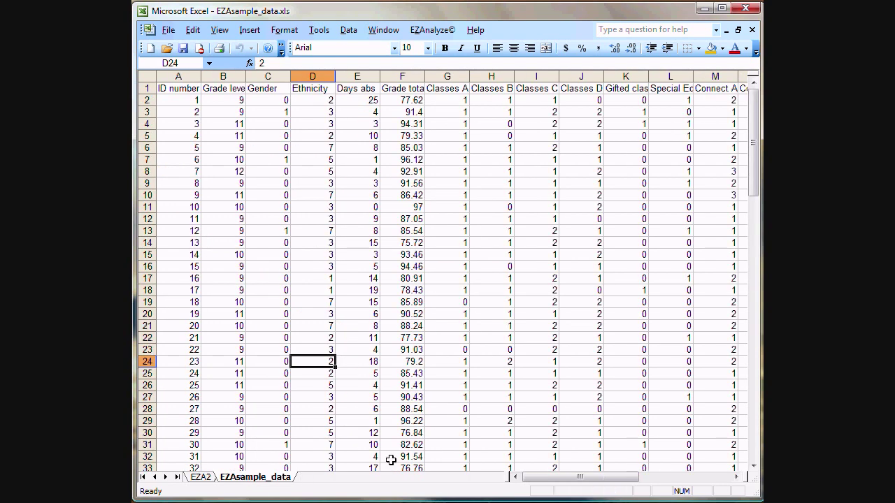
click(433, 31)
mouse_move(444, 45)
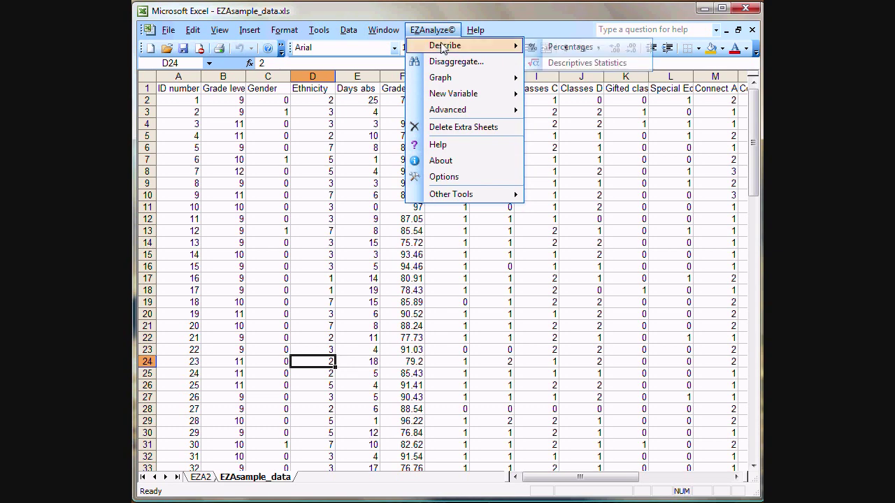
click(600, 63)
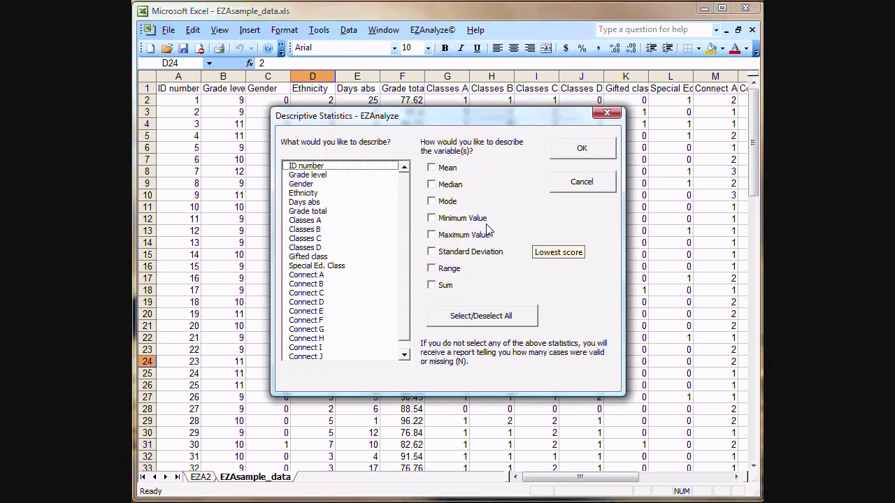
click(308, 203)
click(313, 212)
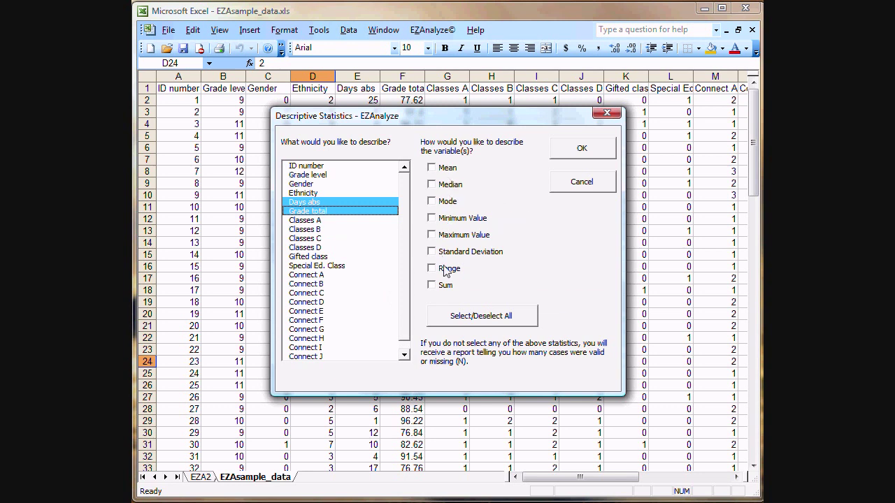
click(476, 320)
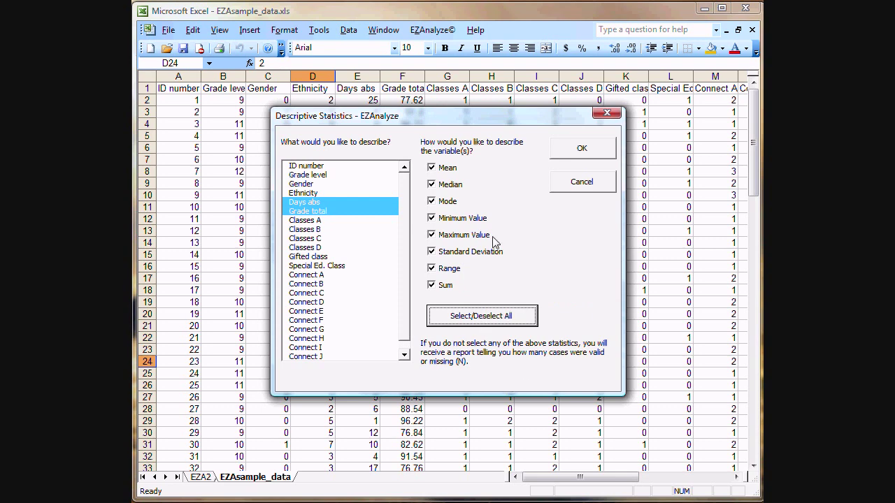
click(582, 149)
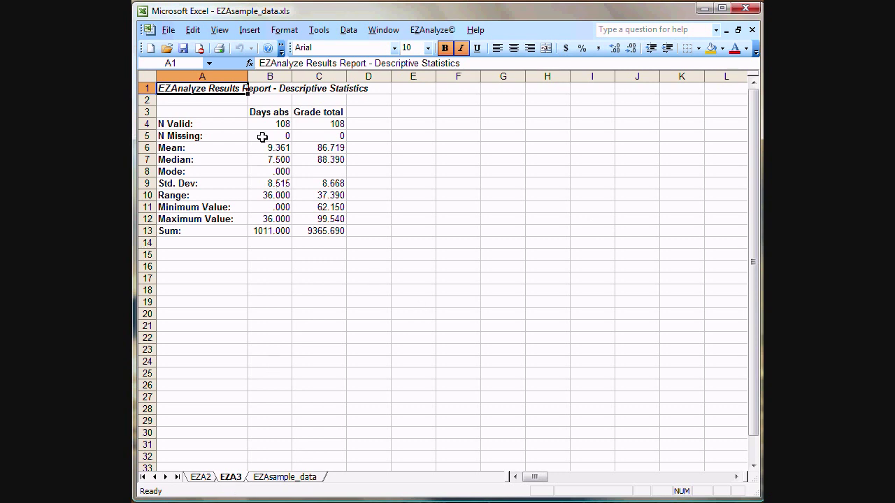
Examine how the descriptive statistics report lays out Days abs and Grade total as column headings with their statistics listed beneath
click(269, 114)
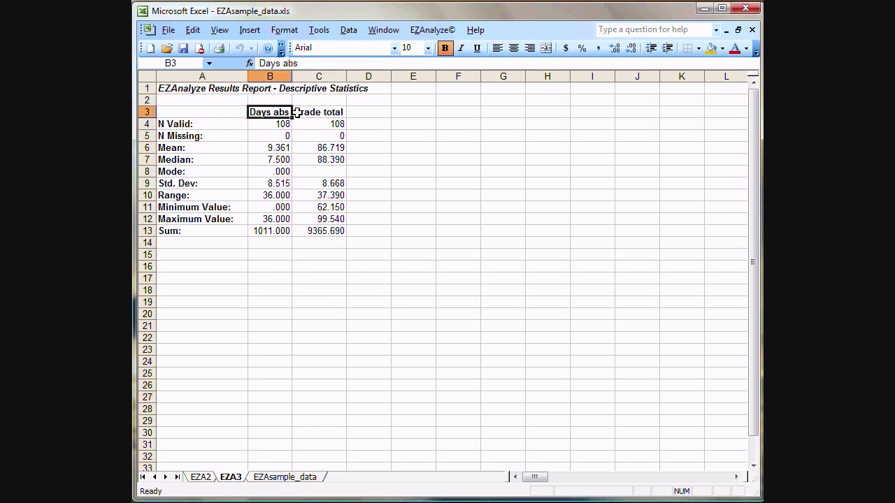
click(308, 113)
drag(270, 124, 271, 234)
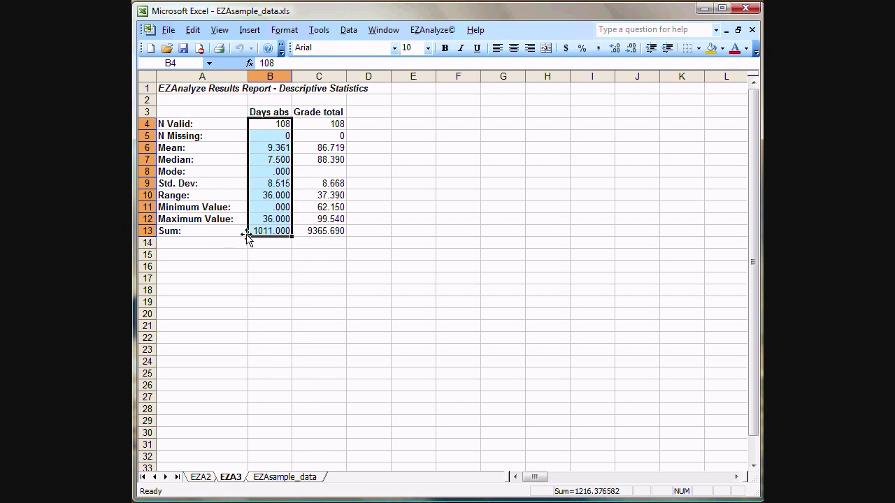
click(271, 112)
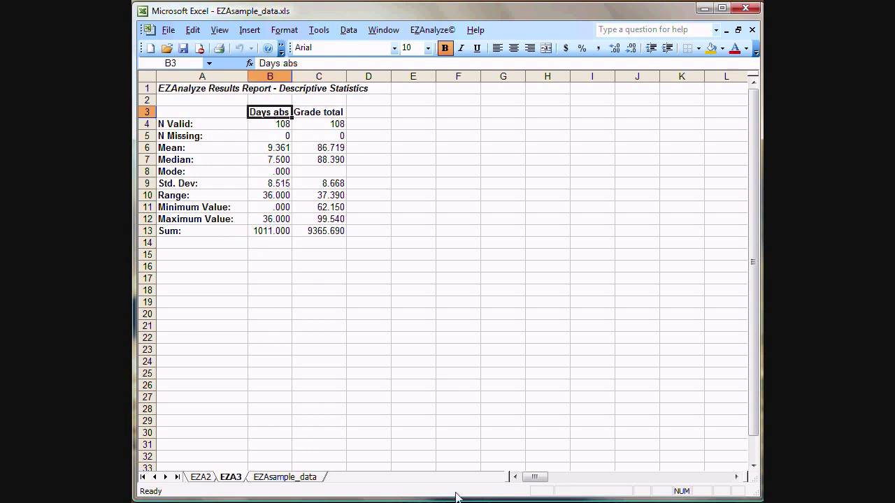
drag(366, 112, 703, 119)
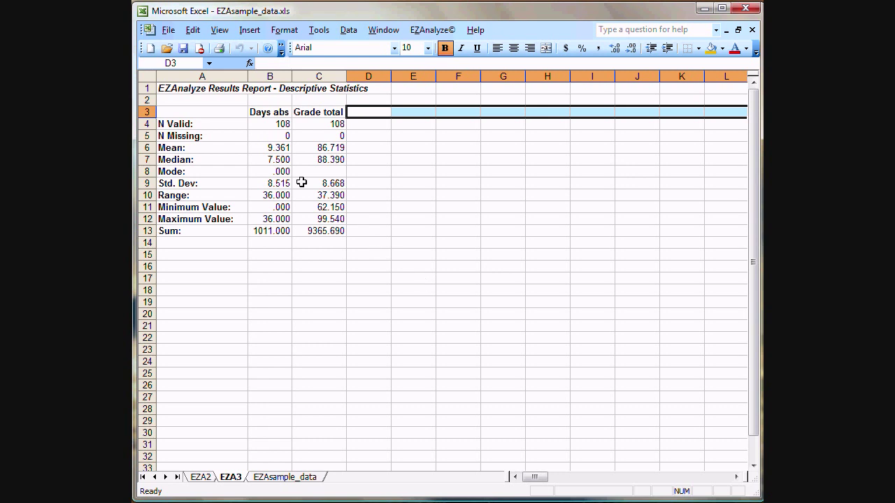
Compare the N Valid and N Missing values for Days abs and Grade total in the descriptive statistics report
click(282, 124)
click(339, 124)
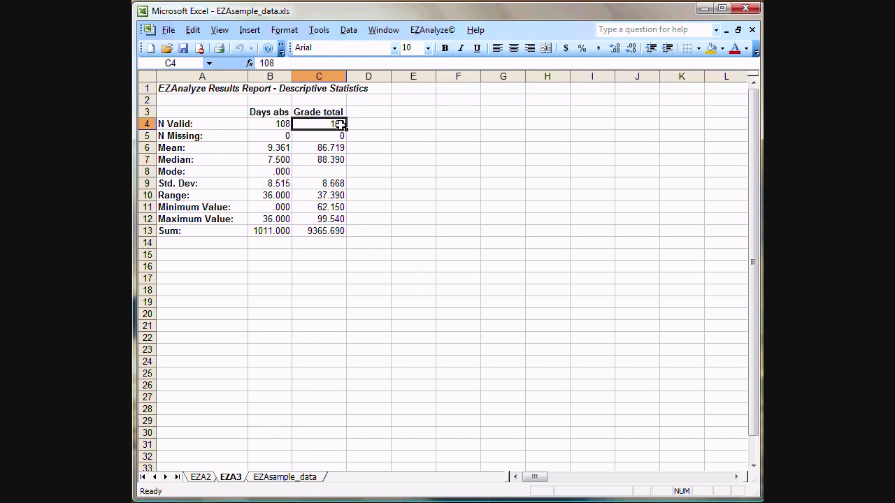
click(279, 138)
click(337, 136)
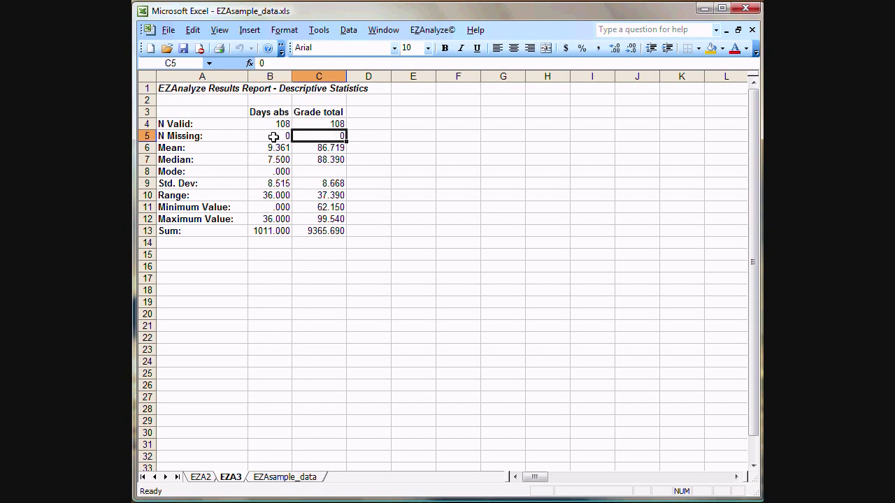
click(272, 135)
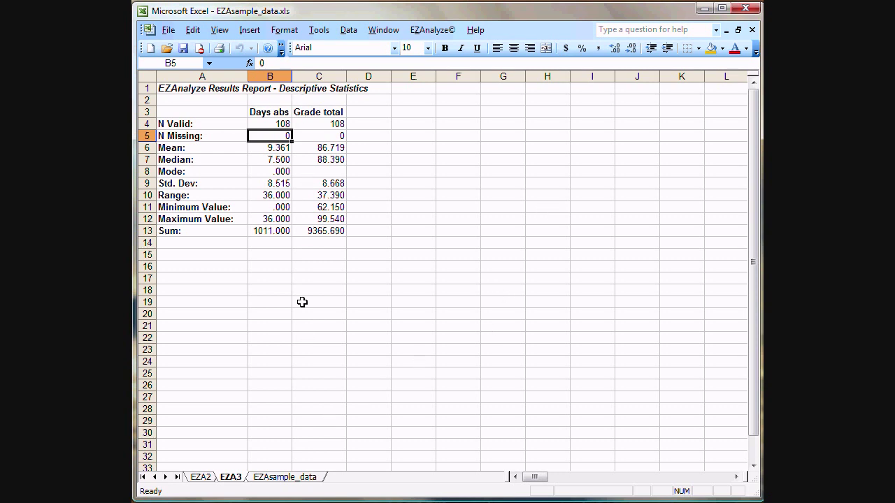
Return to the EZAsample_data sheet and review the functions EZAnalyze offers under Other Tools and New Variable
click(293, 478)
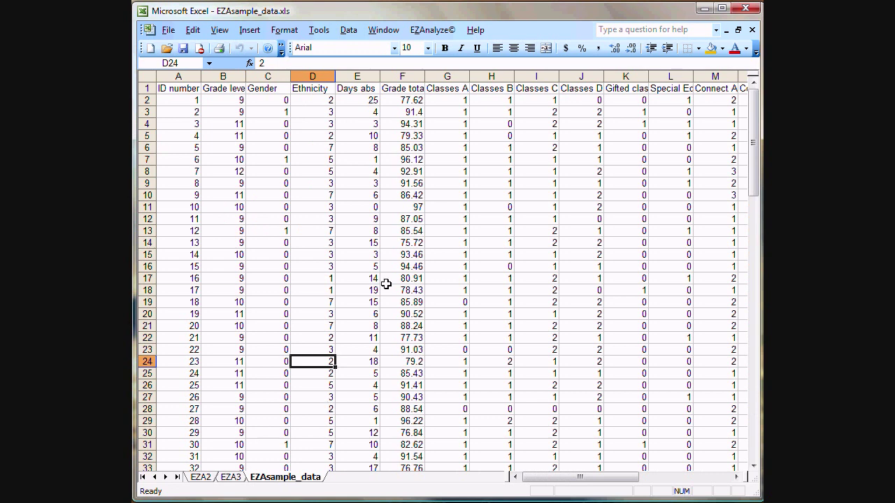
click(434, 30)
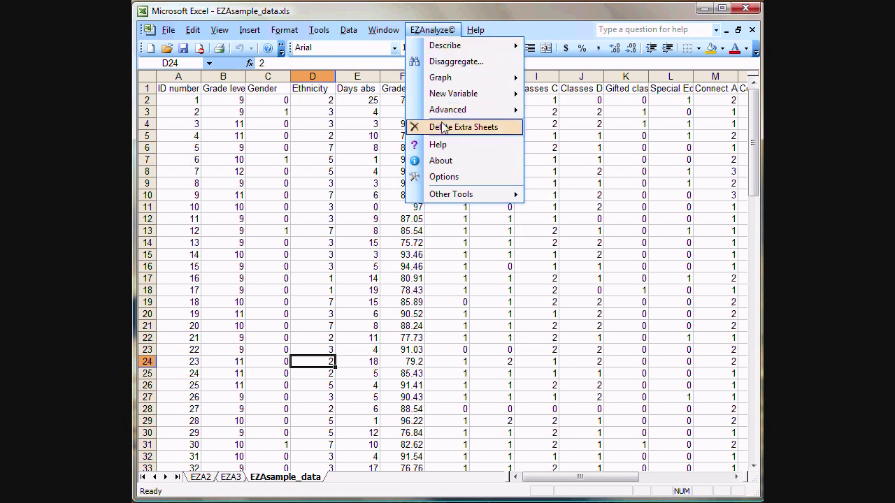
mouse_move(457, 197)
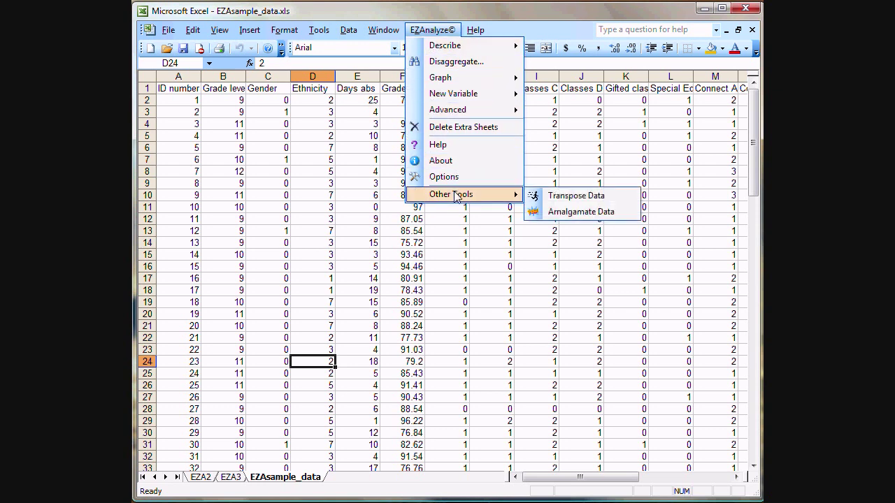
mouse_move(465, 101)
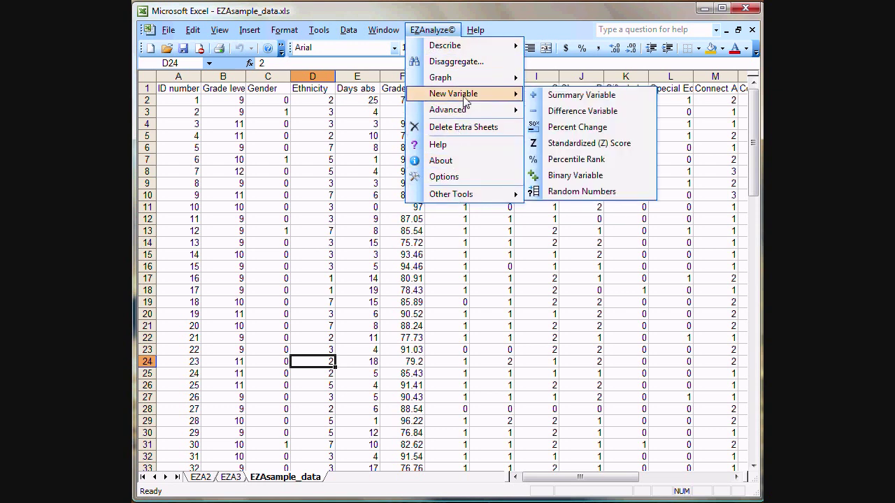
click(427, 29)
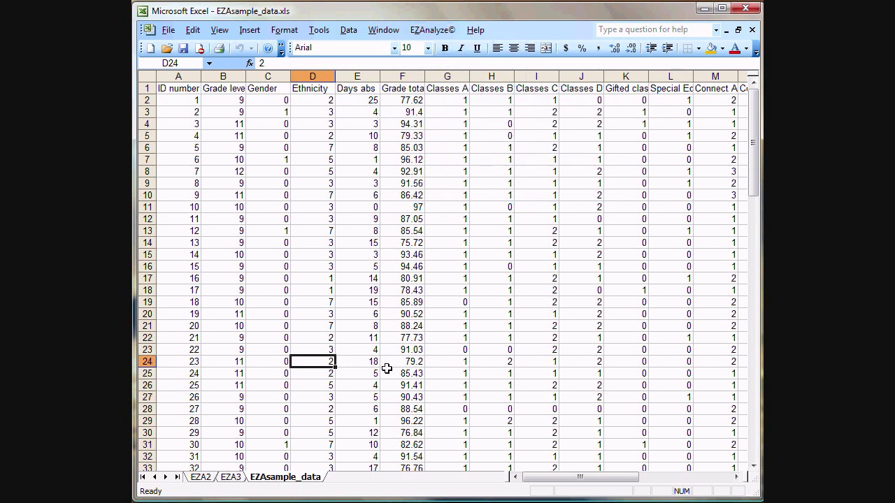